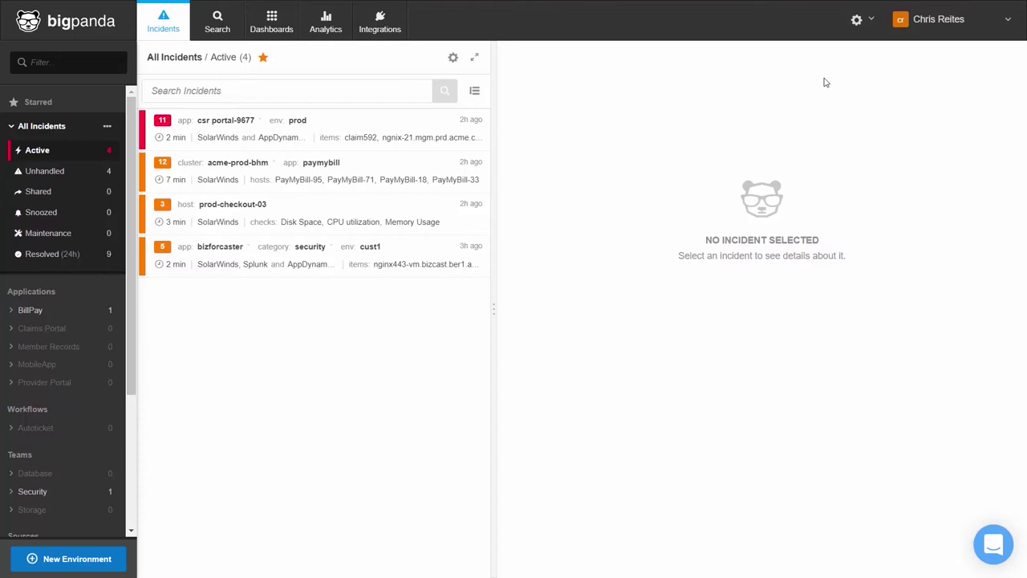
# - Open the Correlation Patterns settings to view the existing patterns
pyautogui.click(855, 23)
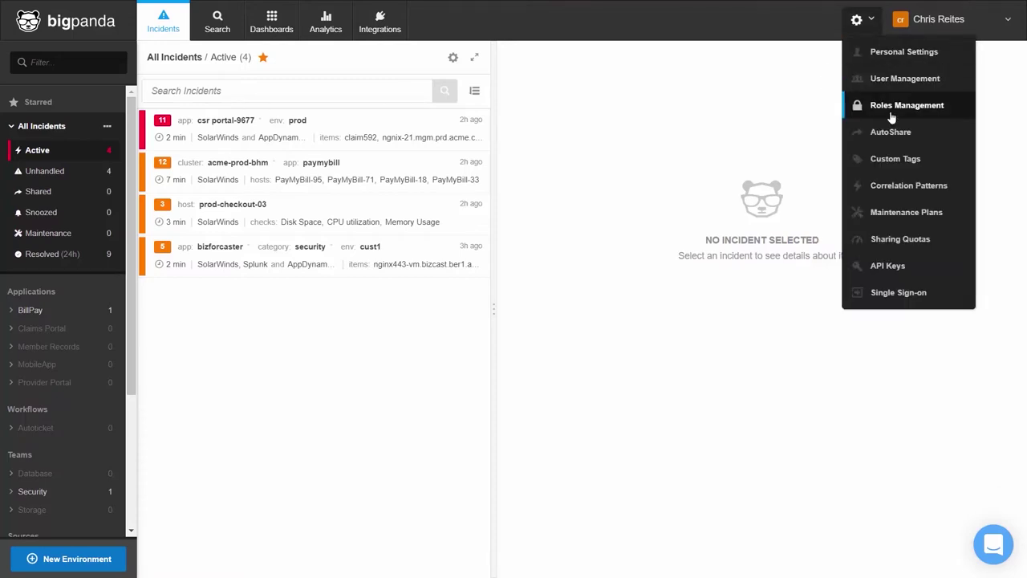
pyautogui.click(899, 185)
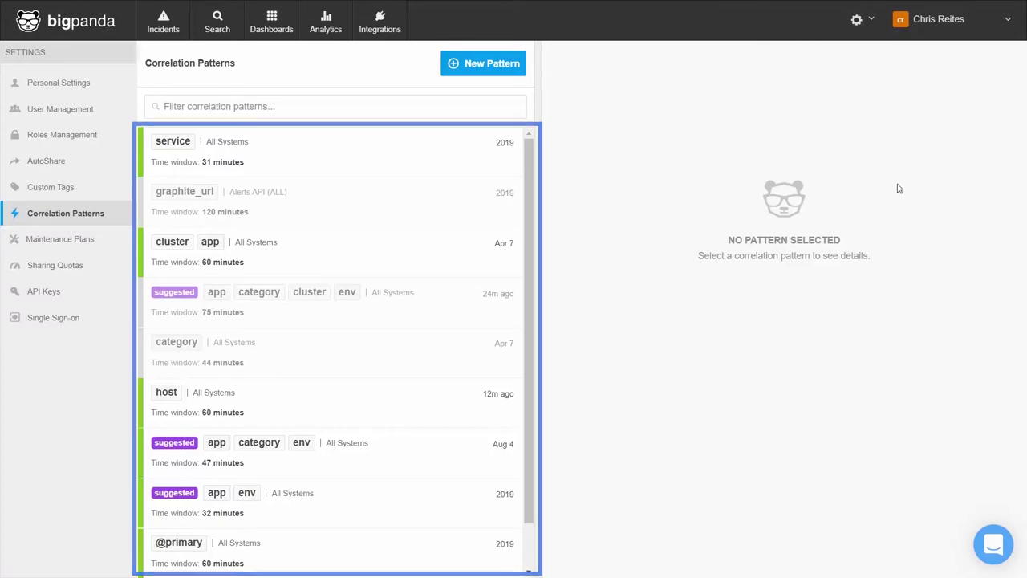
pyautogui.moveTo(474, 159)
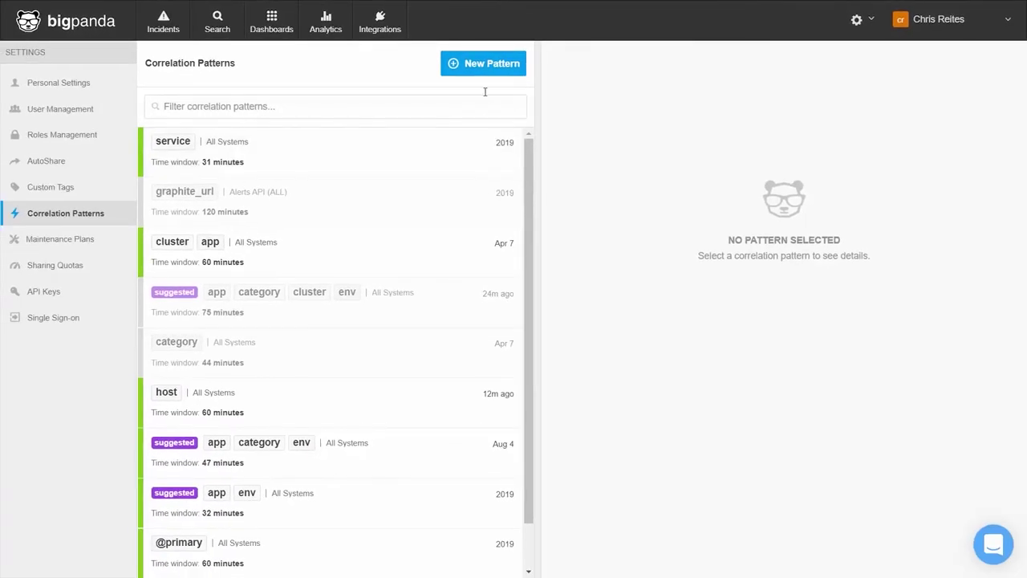
# - Start a new correlation pattern with All Systems as the source and enable cross source correlation
pyautogui.click(481, 64)
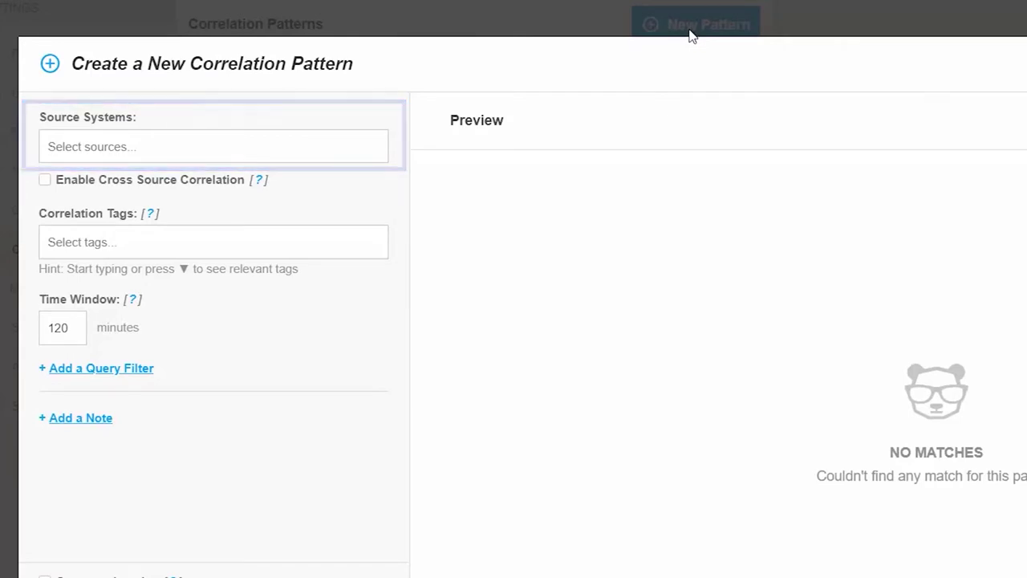
pyautogui.click(85, 148)
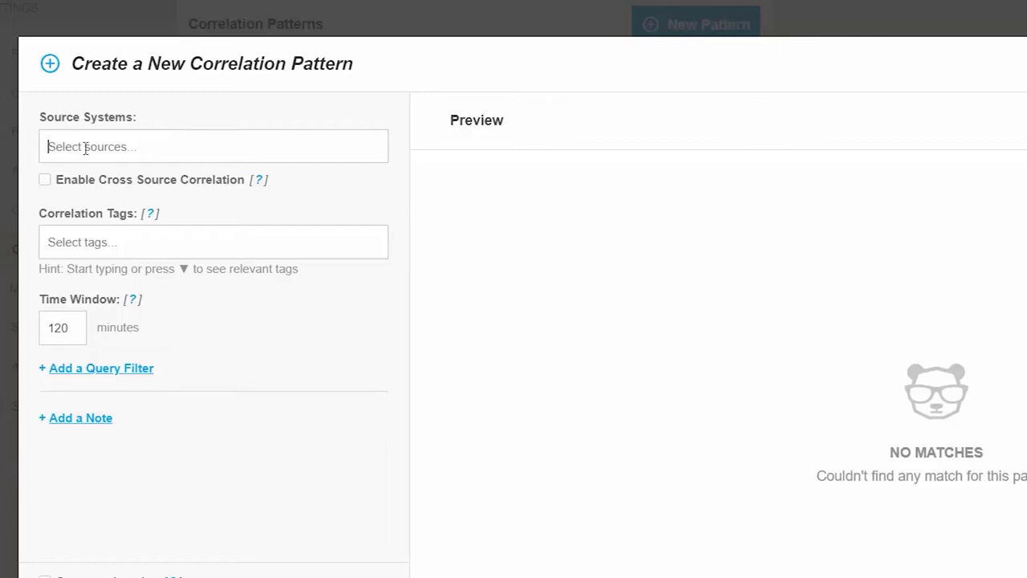
pyautogui.write('a')
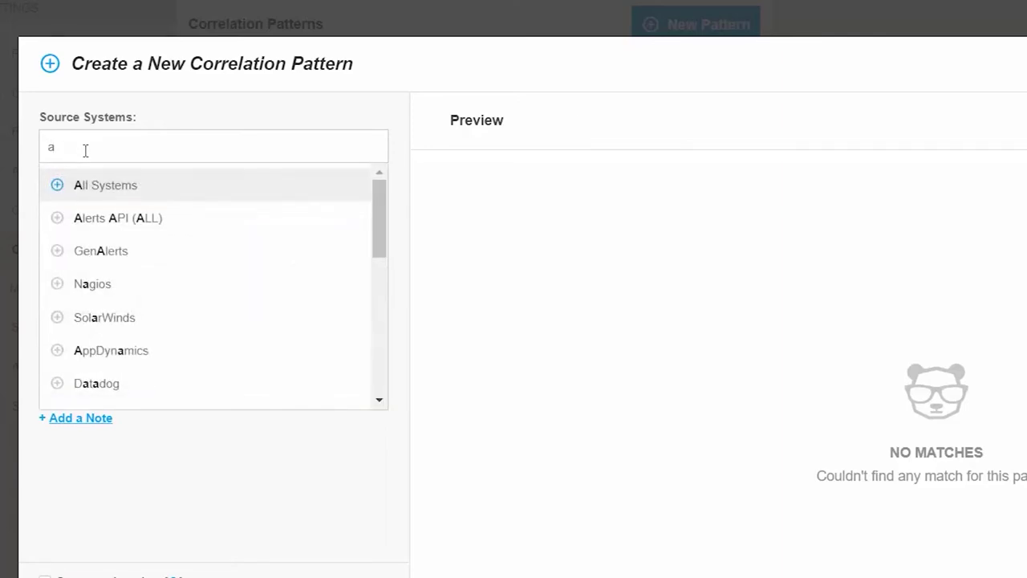
pyautogui.click(95, 192)
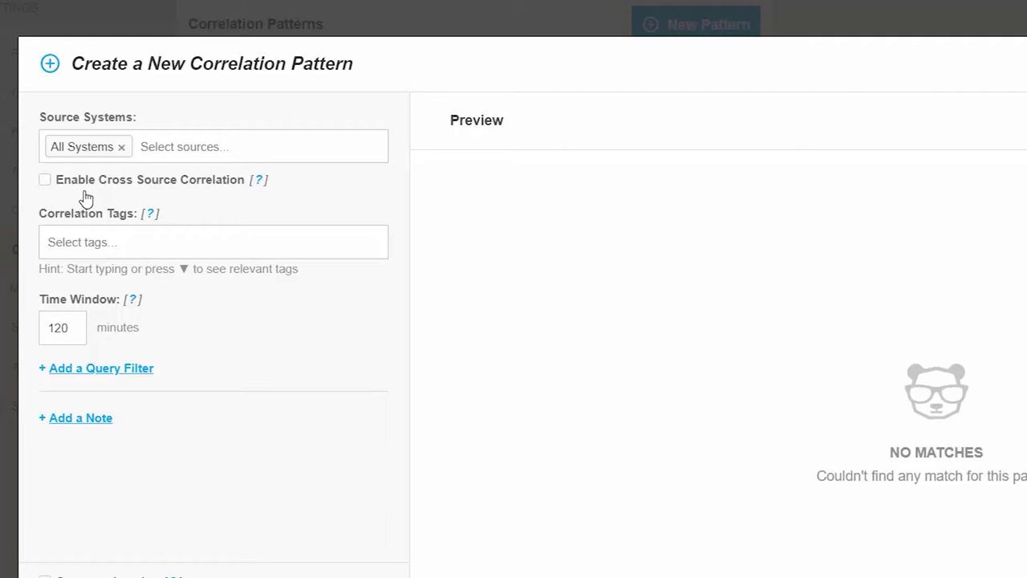
pyautogui.click(45, 180)
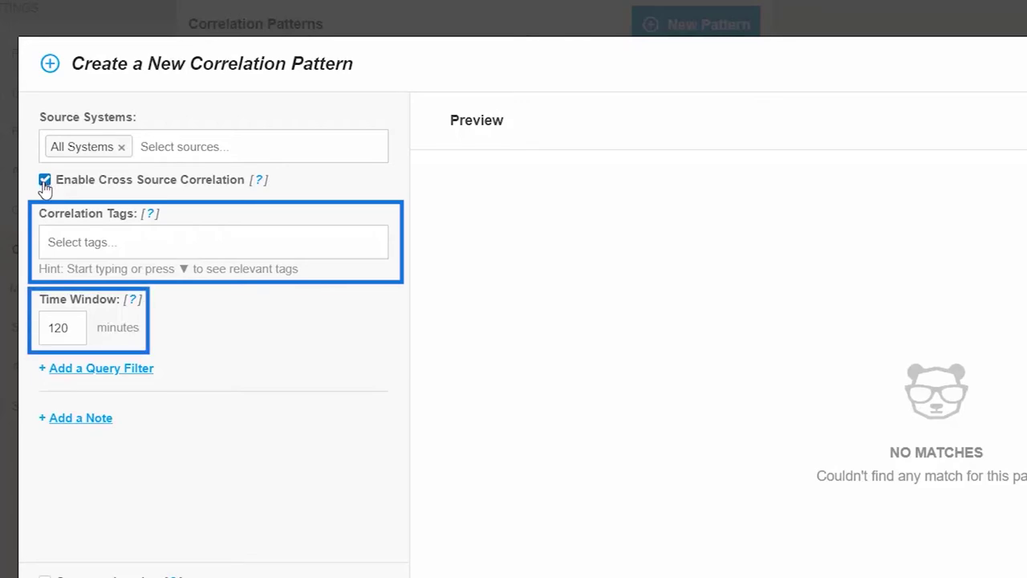
# - Add the dependency correlation tag with a 35-minute time window and reveal the optional query filter field
pyautogui.click(128, 242)
pyautogui.write('depend')
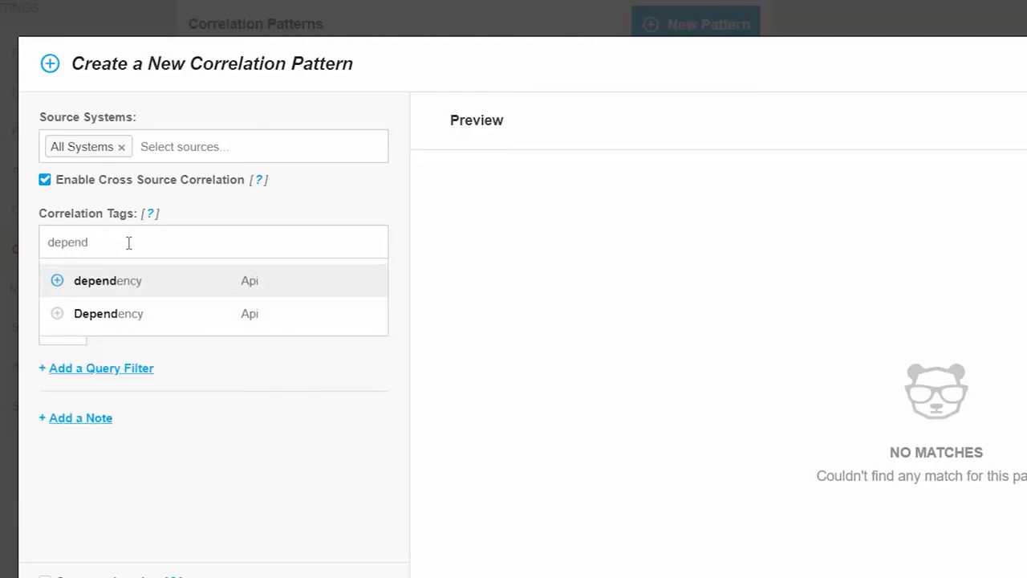
pyautogui.click(138, 291)
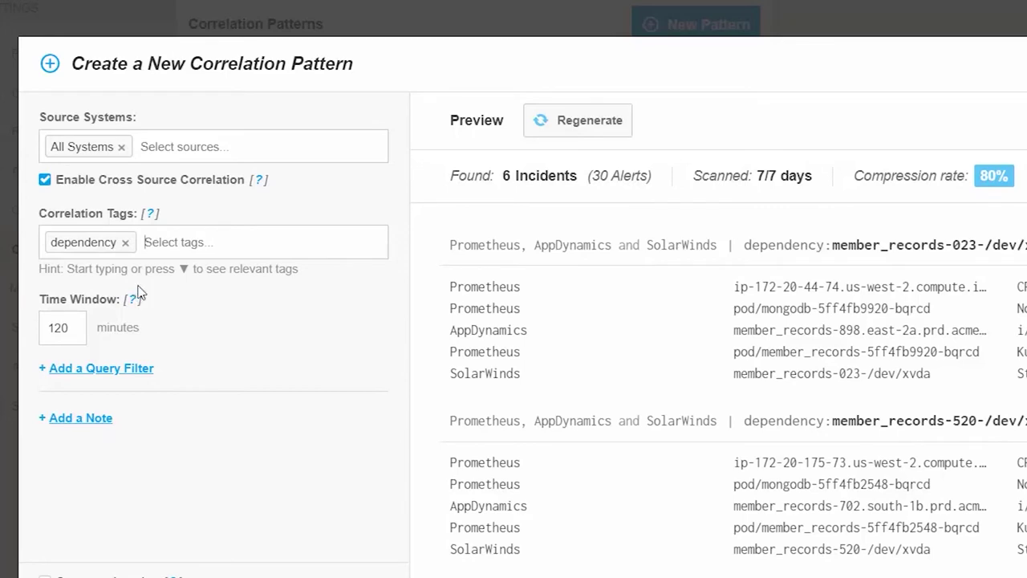
pyautogui.click(81, 329)
pyautogui.press('BackSpace')
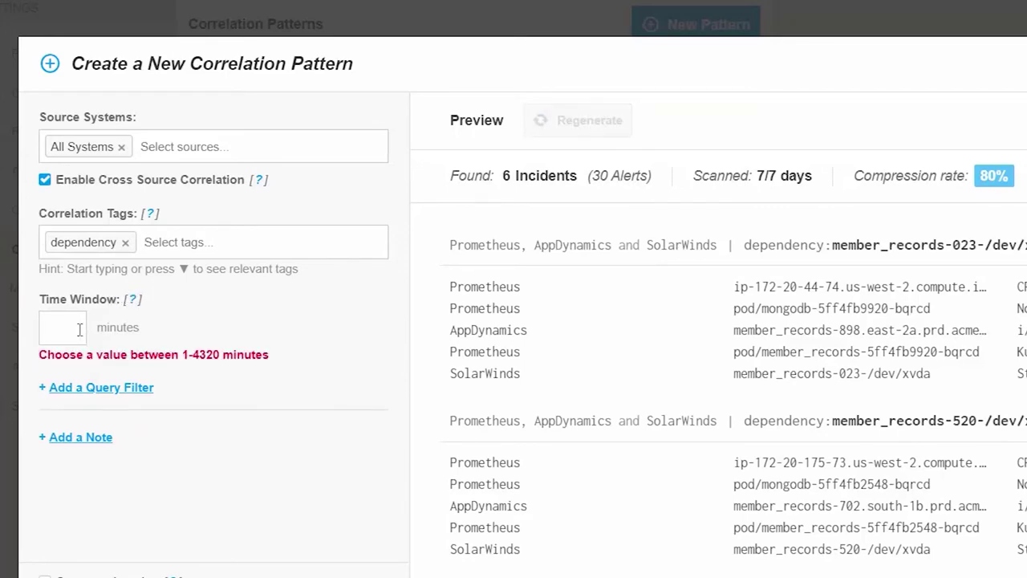
pyautogui.write('35')
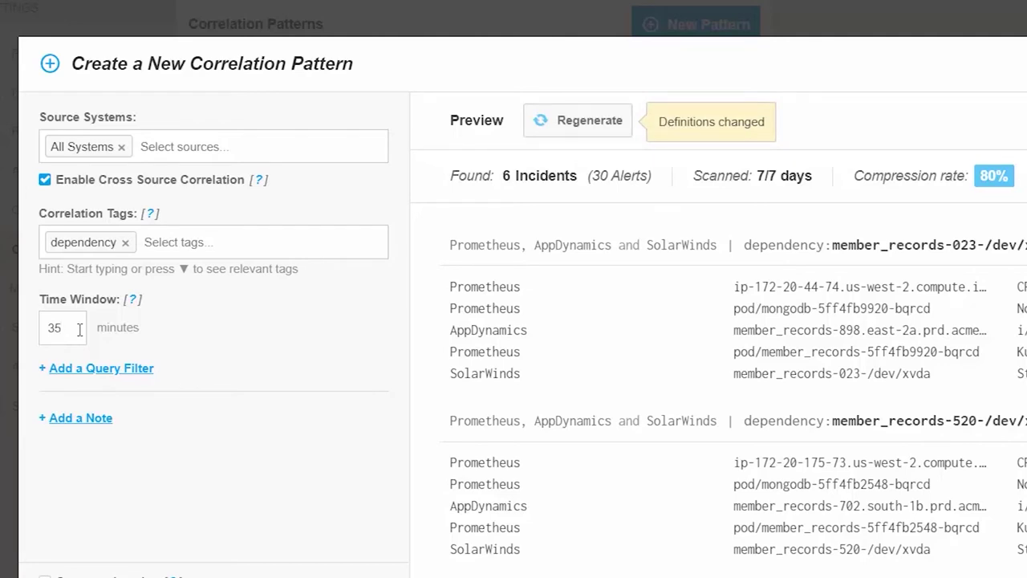
pyautogui.click(43, 371)
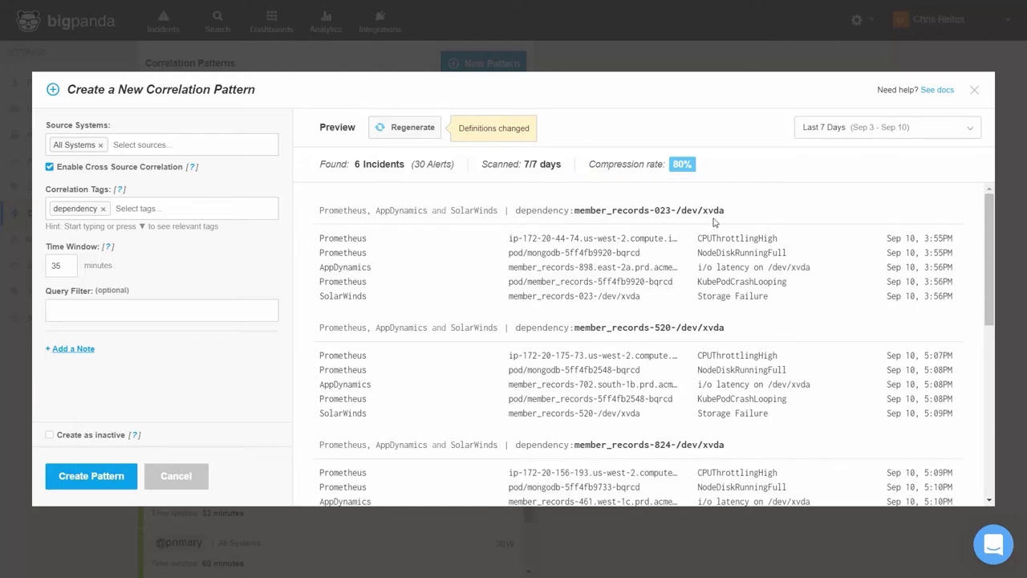
# - Keep the preview range at Last 7 Days, regenerate the preview and create the correlation pattern
pyautogui.click(938, 97)
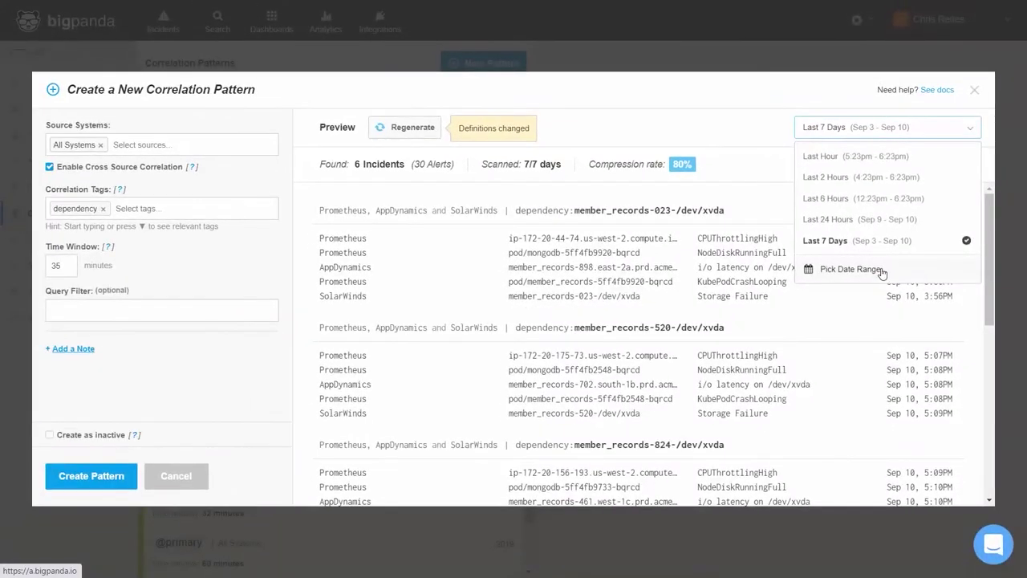
pyautogui.click(725, 126)
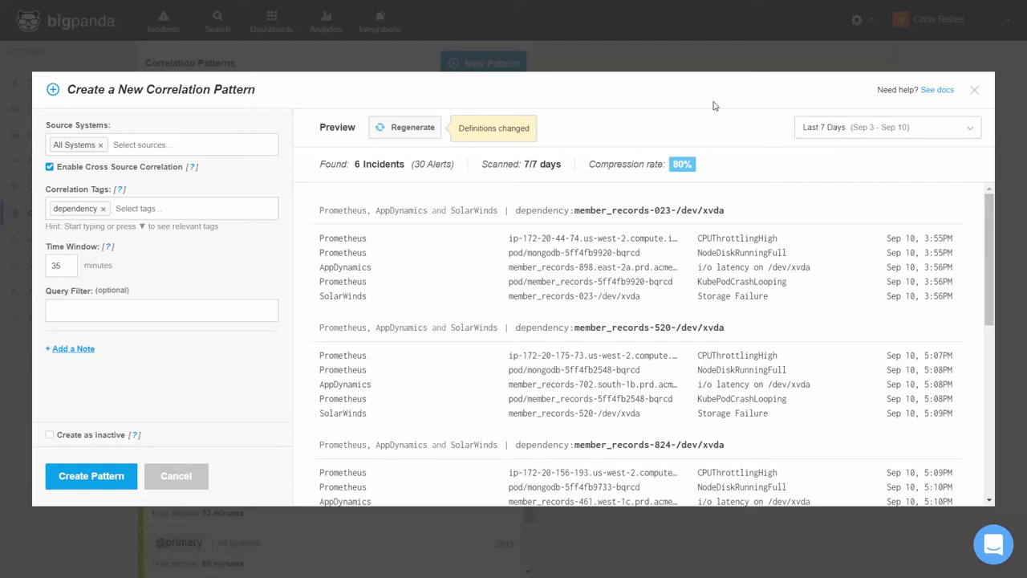
pyautogui.click(412, 129)
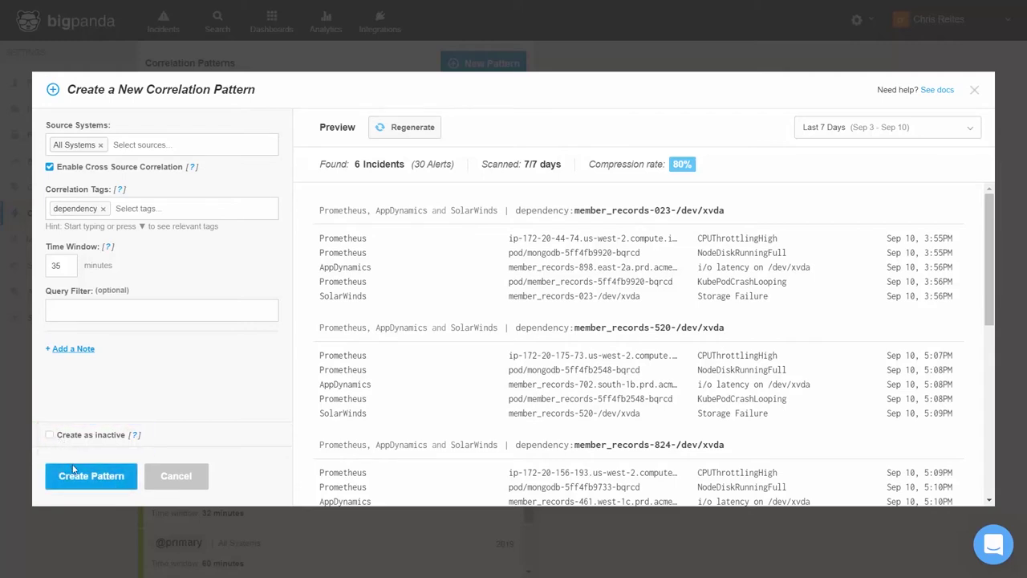
pyautogui.click(78, 477)
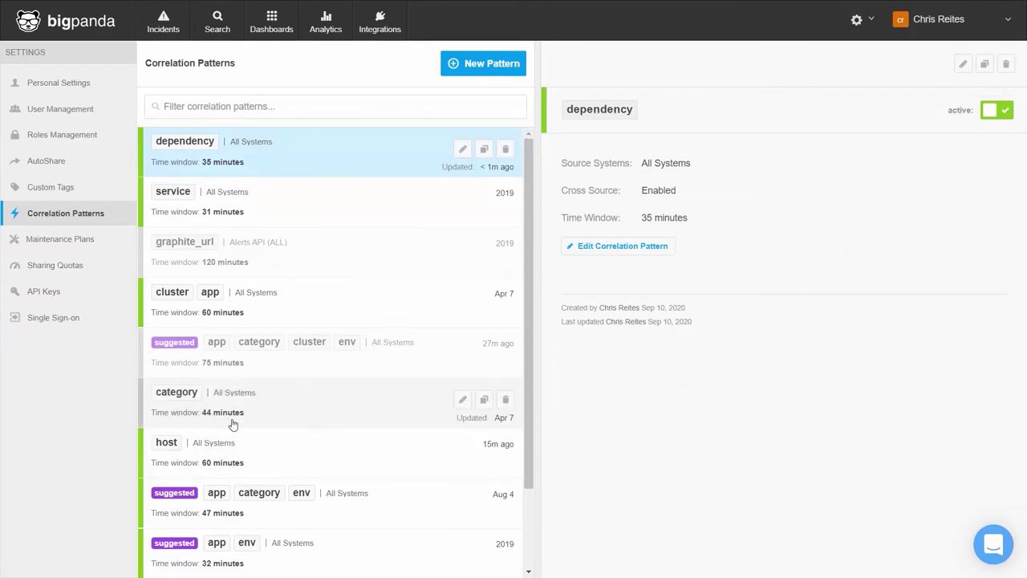
# - Deactivate the new dependency correlation pattern
pyautogui.click(997, 112)
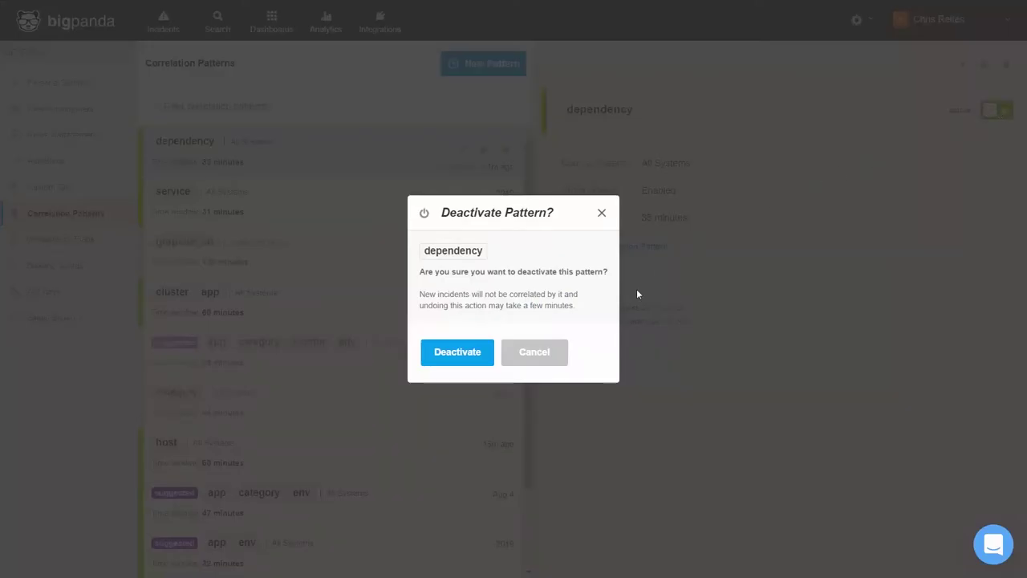
pyautogui.click(462, 353)
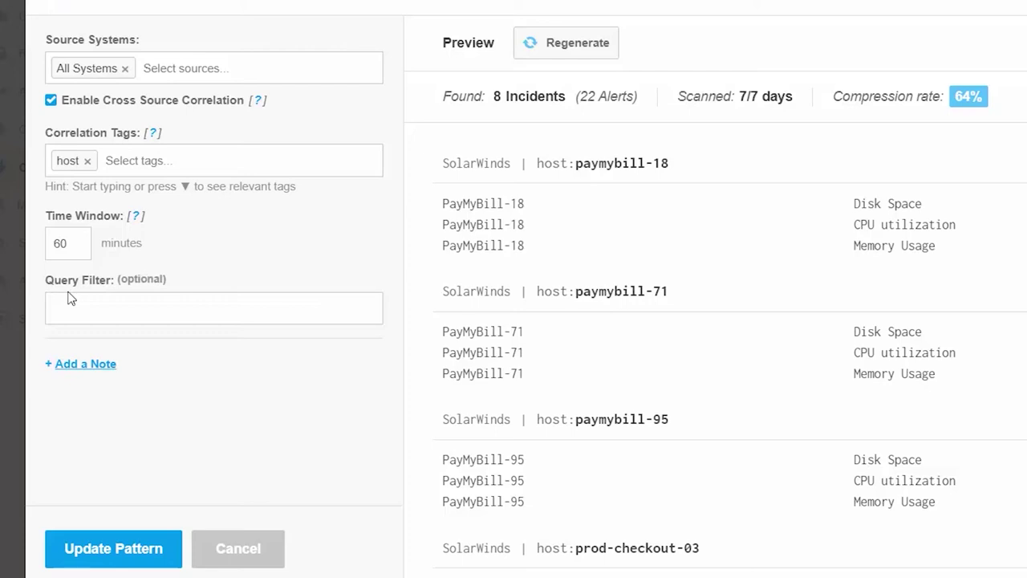
# - Add the query filter host=*.com to the host correlation pattern and regenerate its preview
pyautogui.click(77, 306)
pyautogui.write('h')
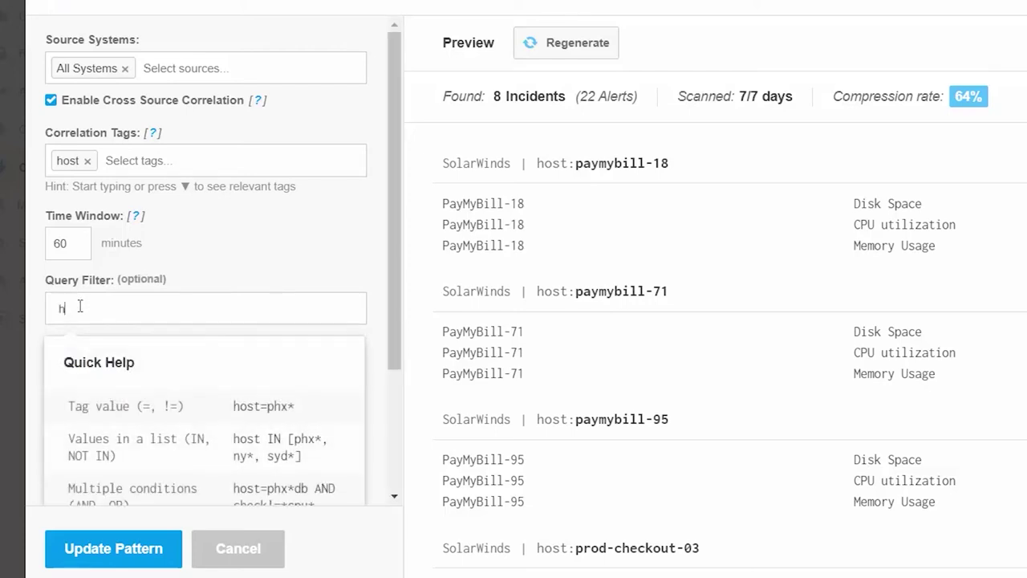
pyautogui.write('ost=*.co')
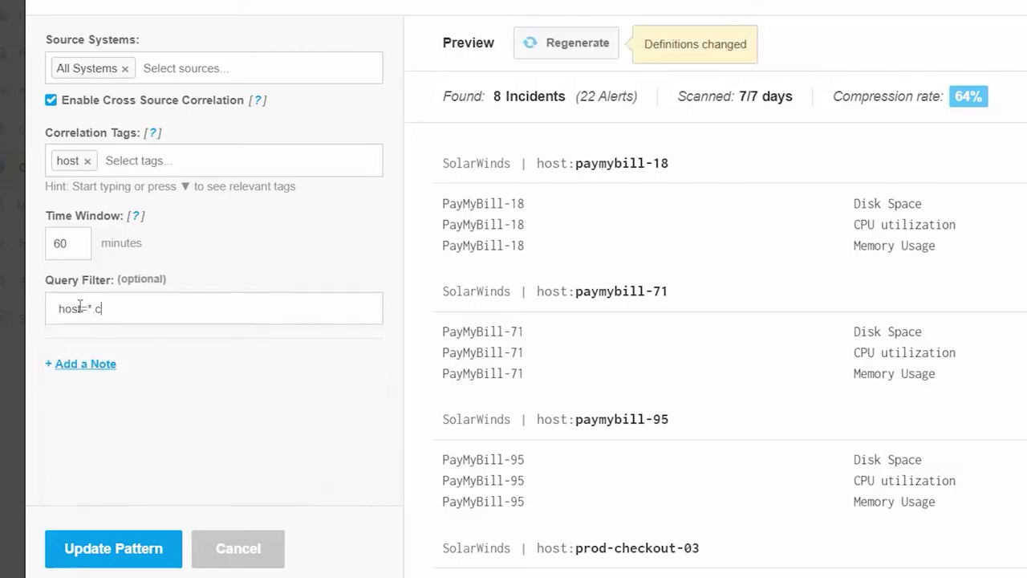
pyautogui.write('m')
pyautogui.click(538, 48)
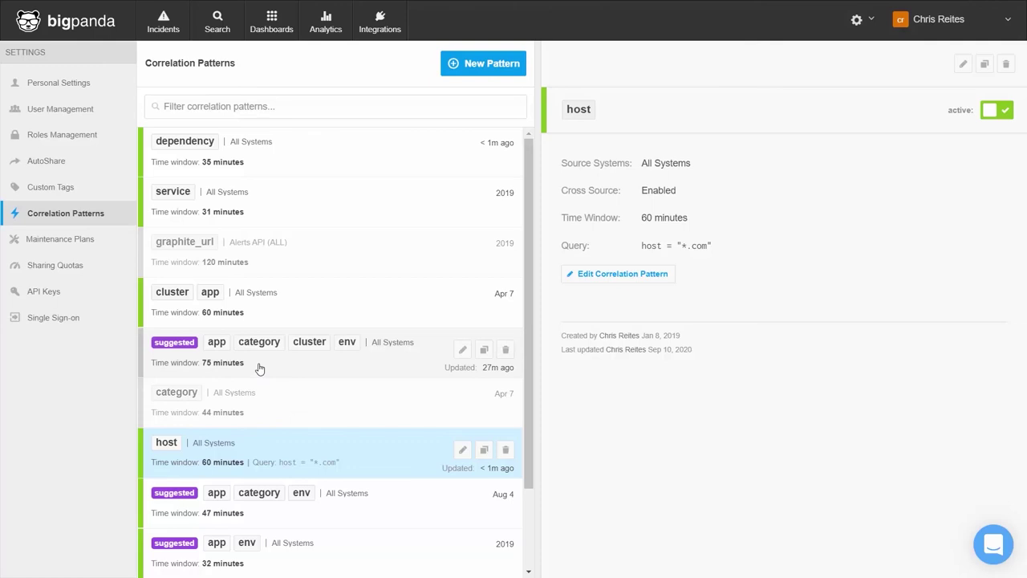
# - Update the suggested app, category, cluster, env pattern to a 70-minute time window and activate it
pyautogui.click(462, 352)
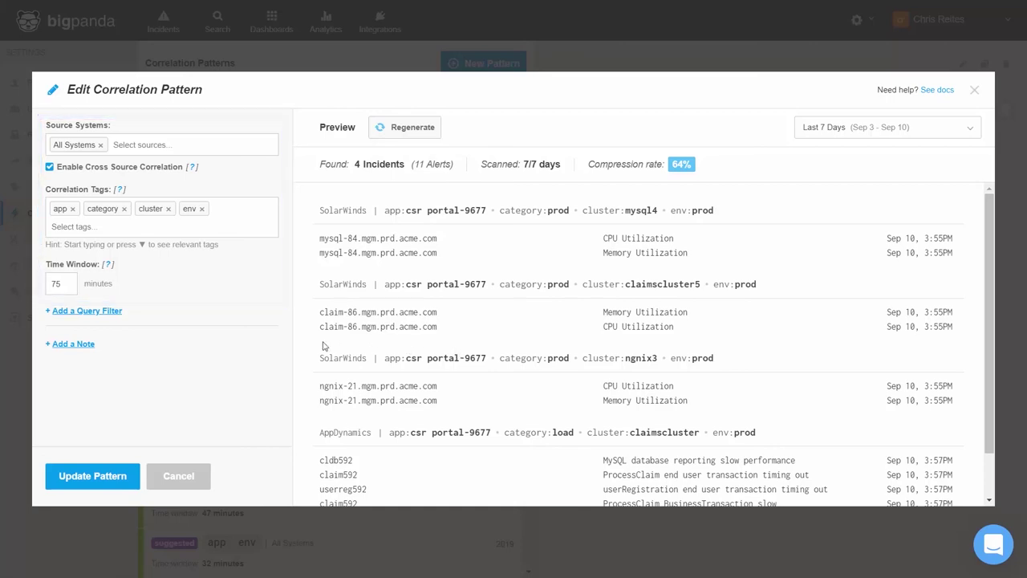
pyautogui.click(81, 284)
pyautogui.press('BackSpace')
pyautogui.write('0')
pyautogui.click(406, 132)
pyautogui.click(125, 477)
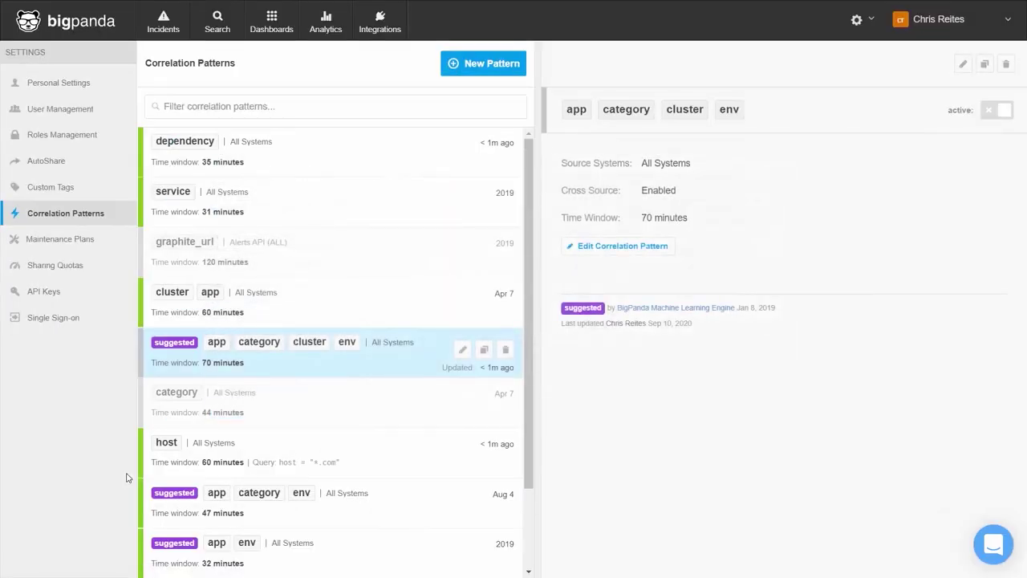
pyautogui.click(988, 116)
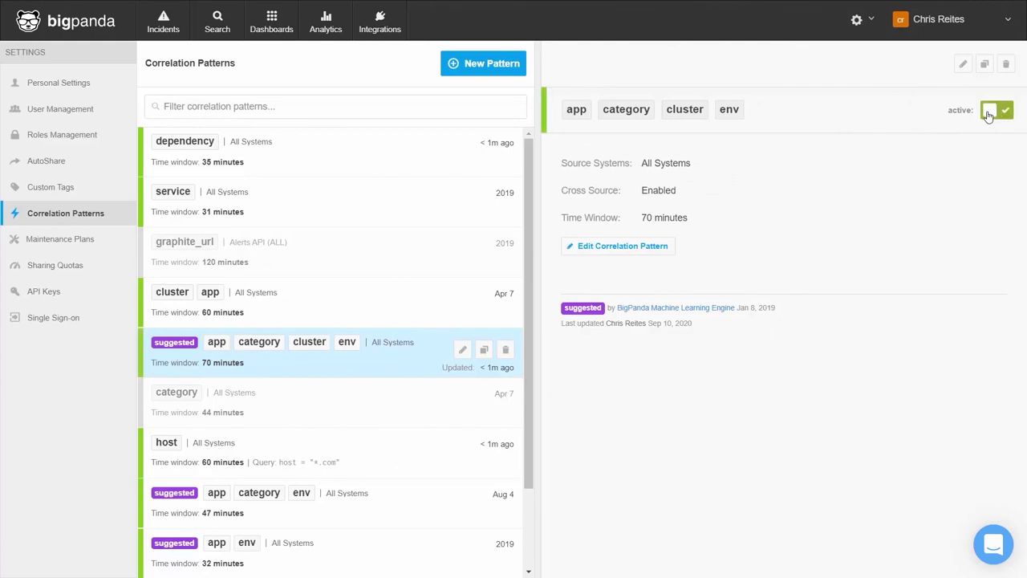